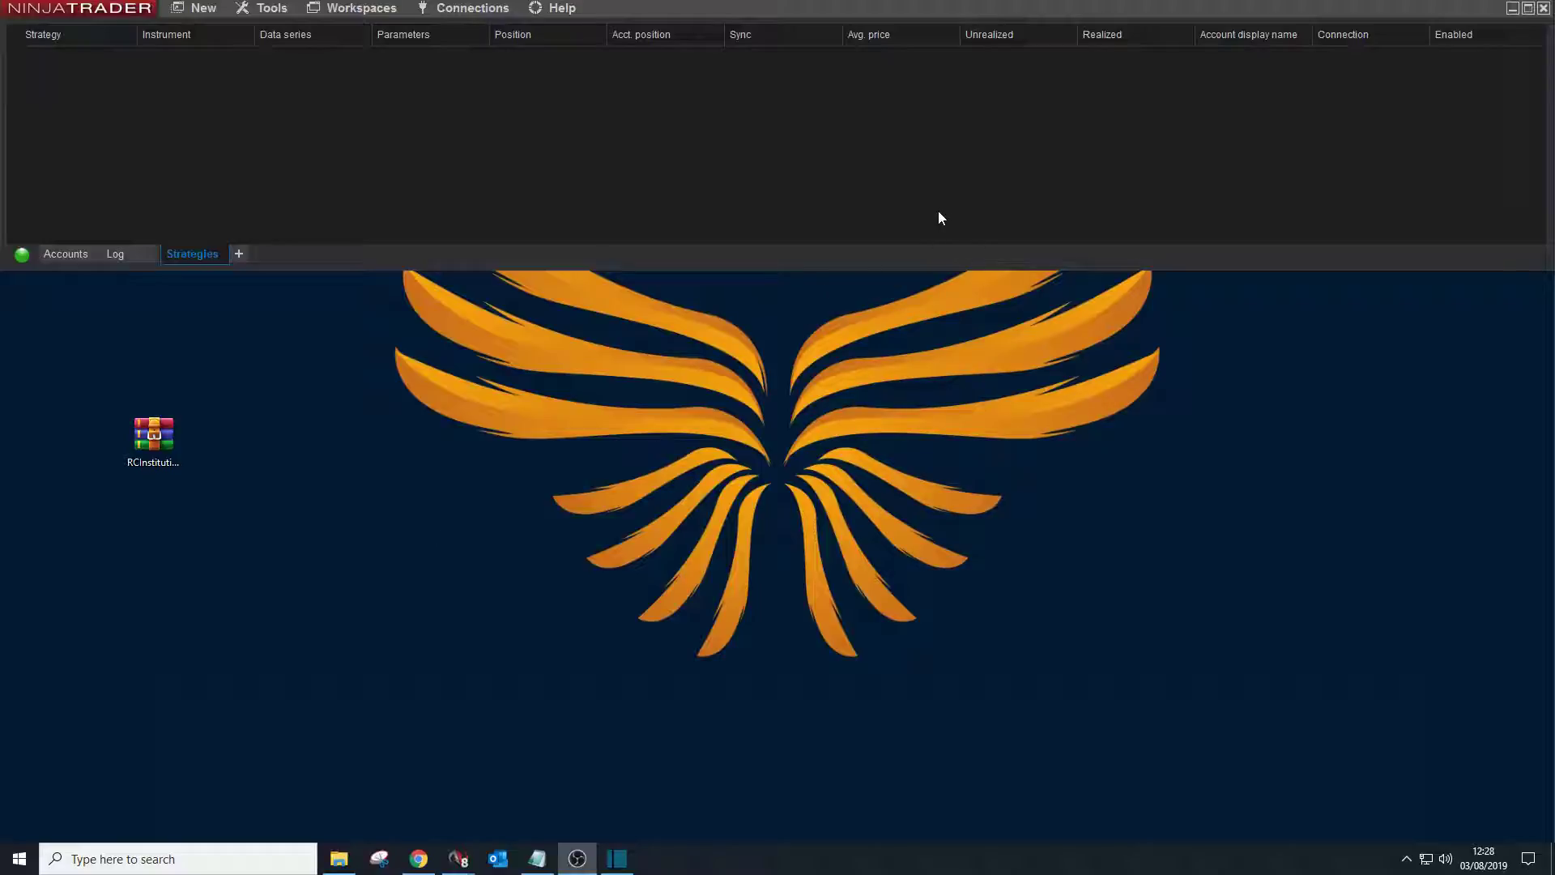
- Start a NinjaScript Add-On import from the Tools menu, showing the Desktop folder
click(268, 12)
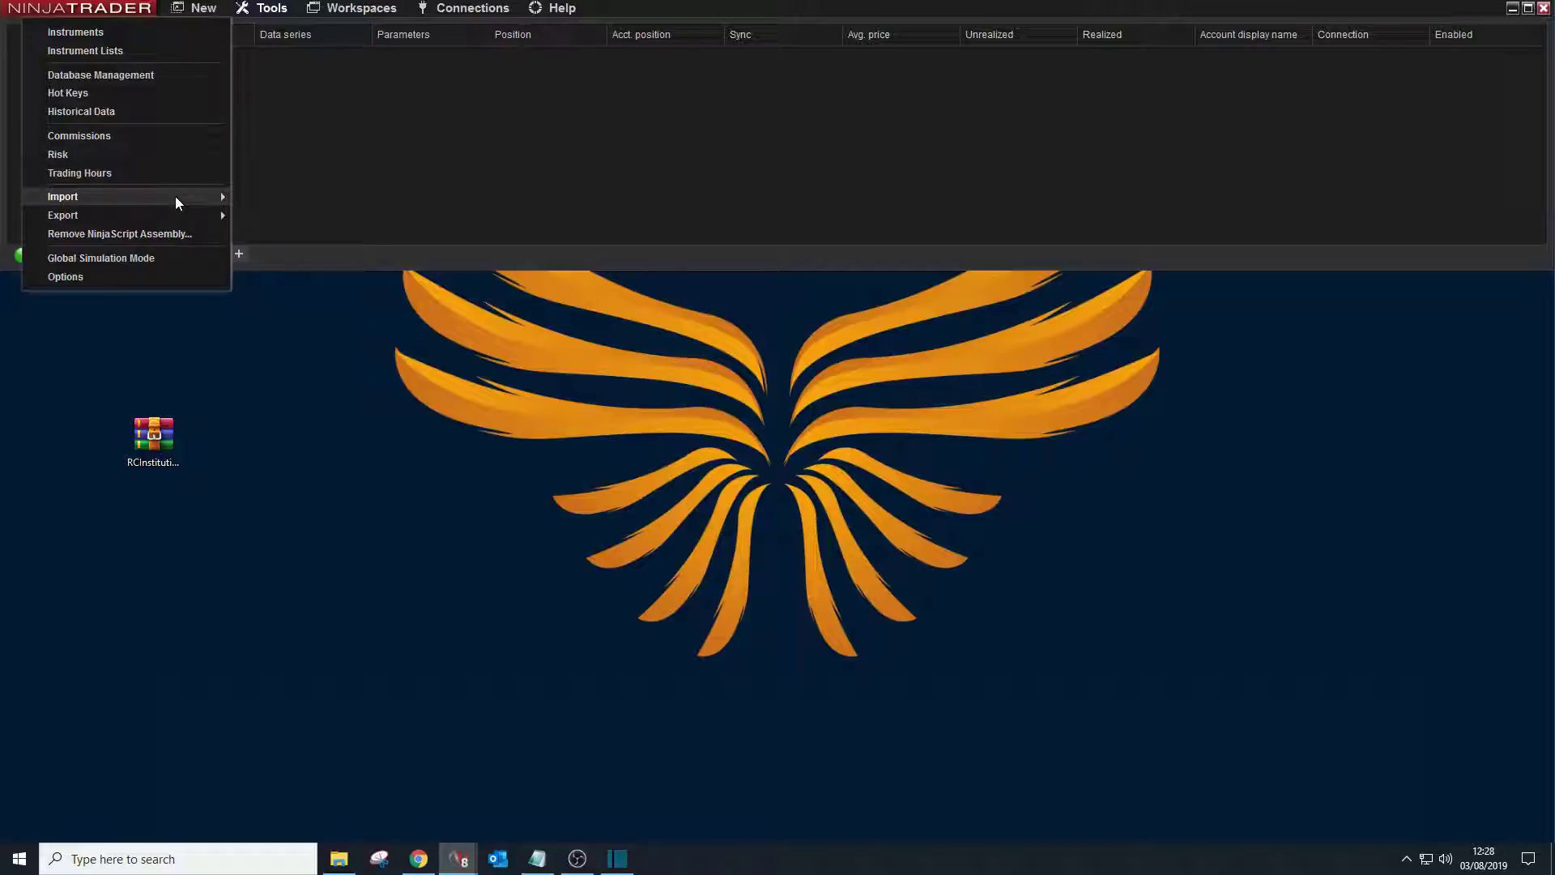
mouse_move(64, 196)
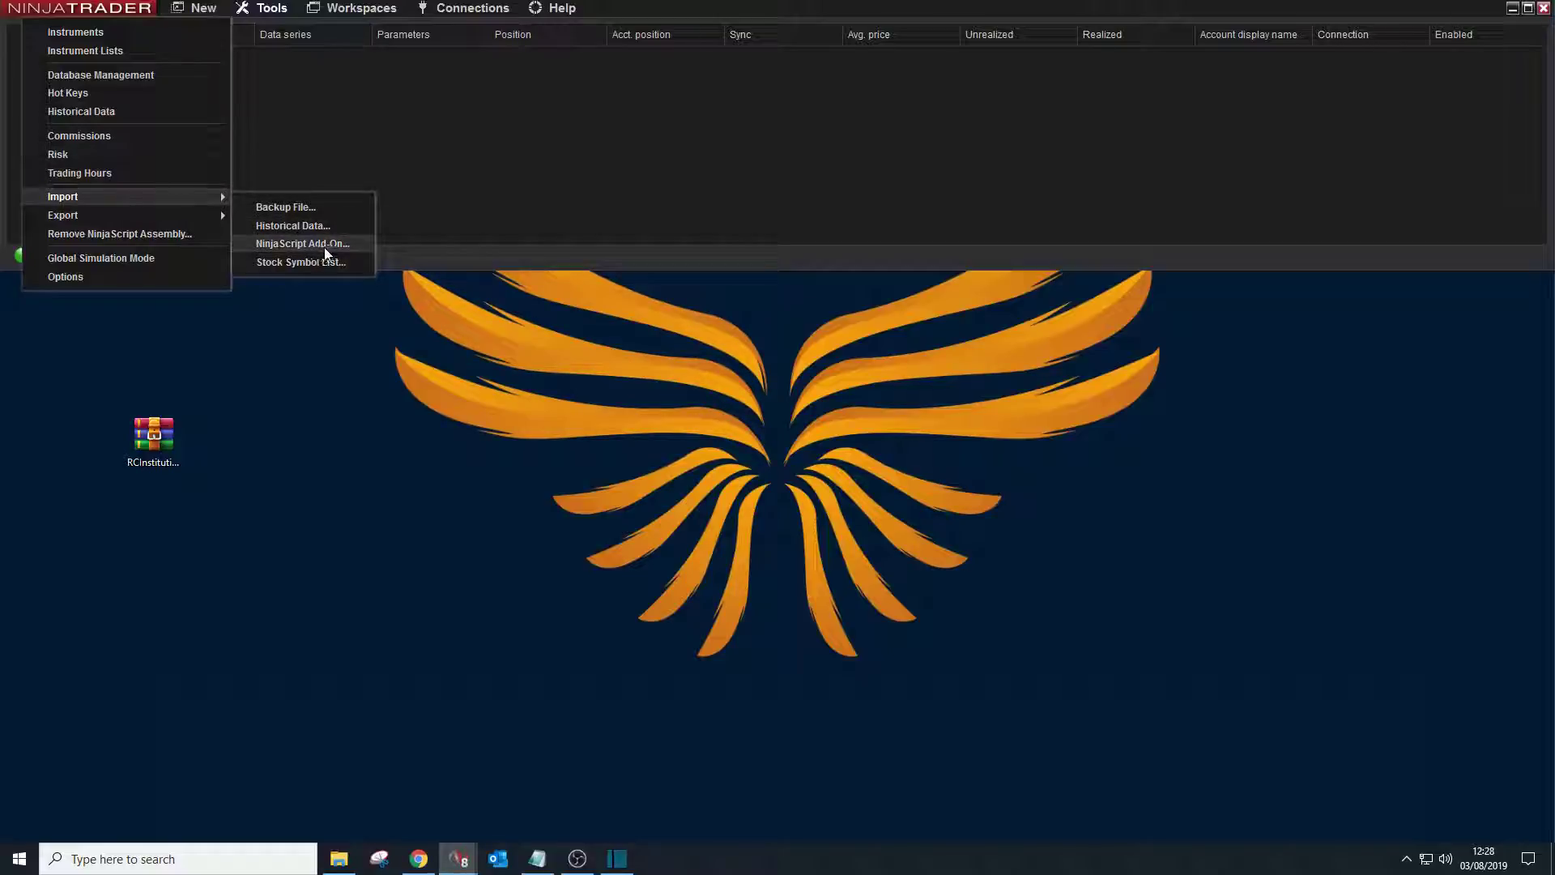
click(334, 247)
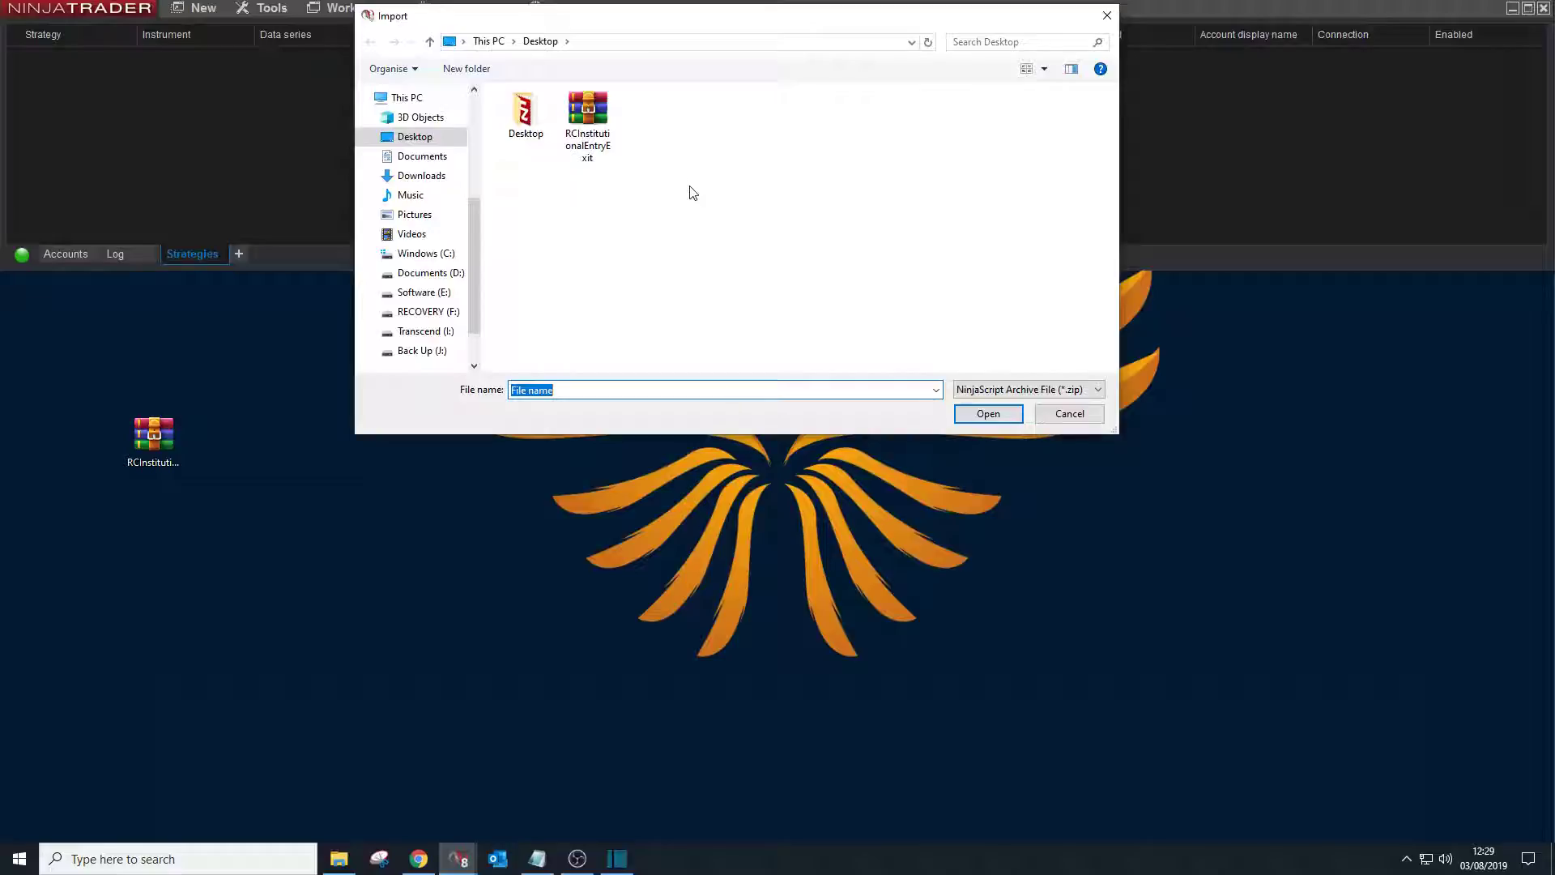
- Import the RCInstitutionalEntryExit zip from the Desktop and acknowledge the success message
double_click(601, 114)
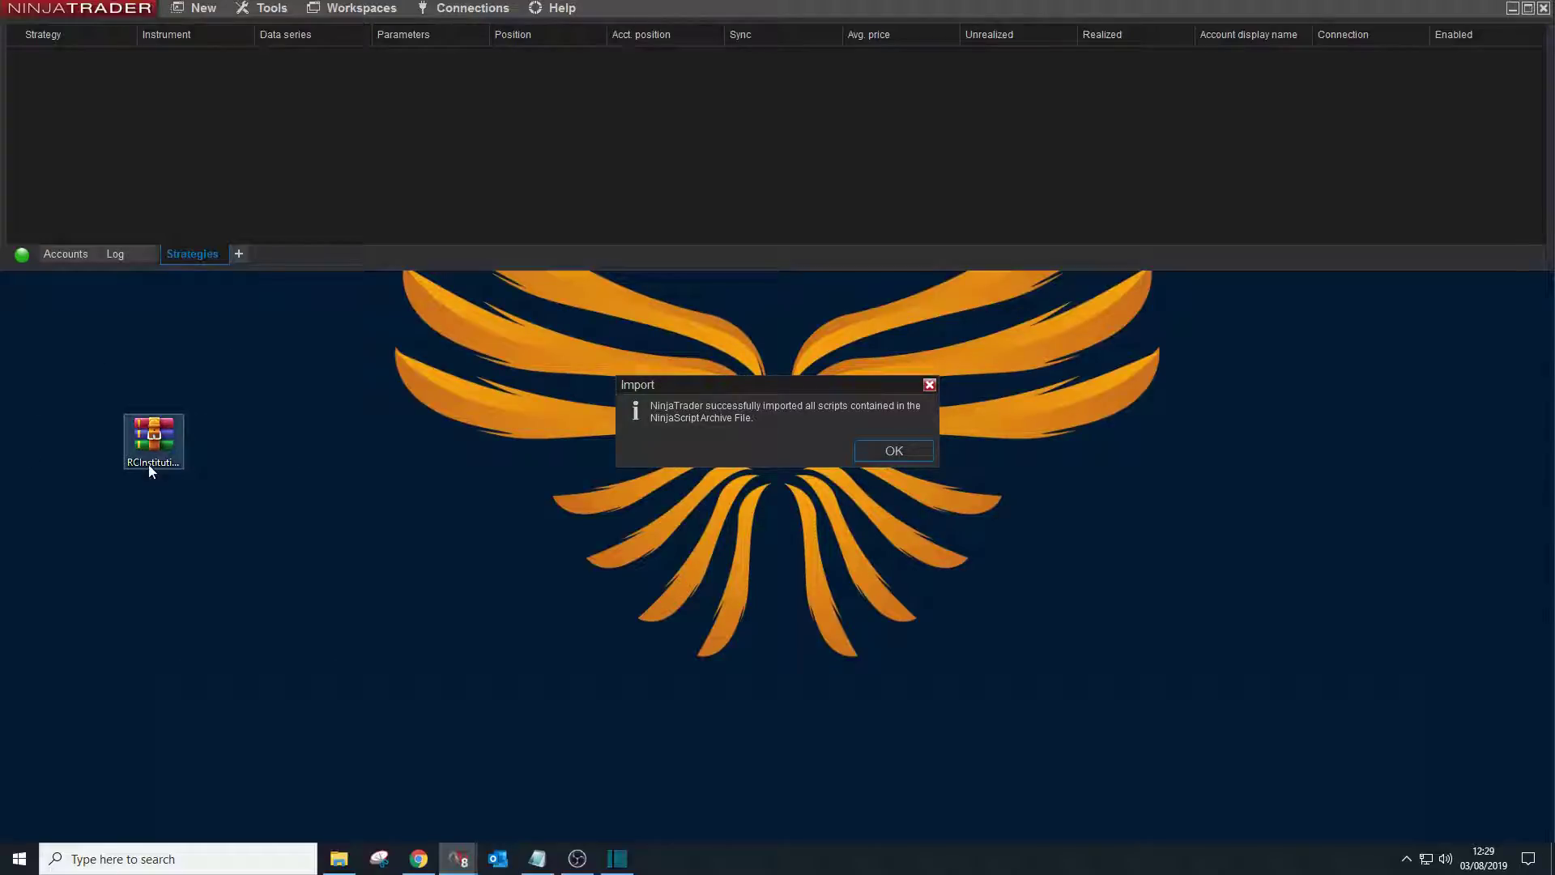
click(896, 452)
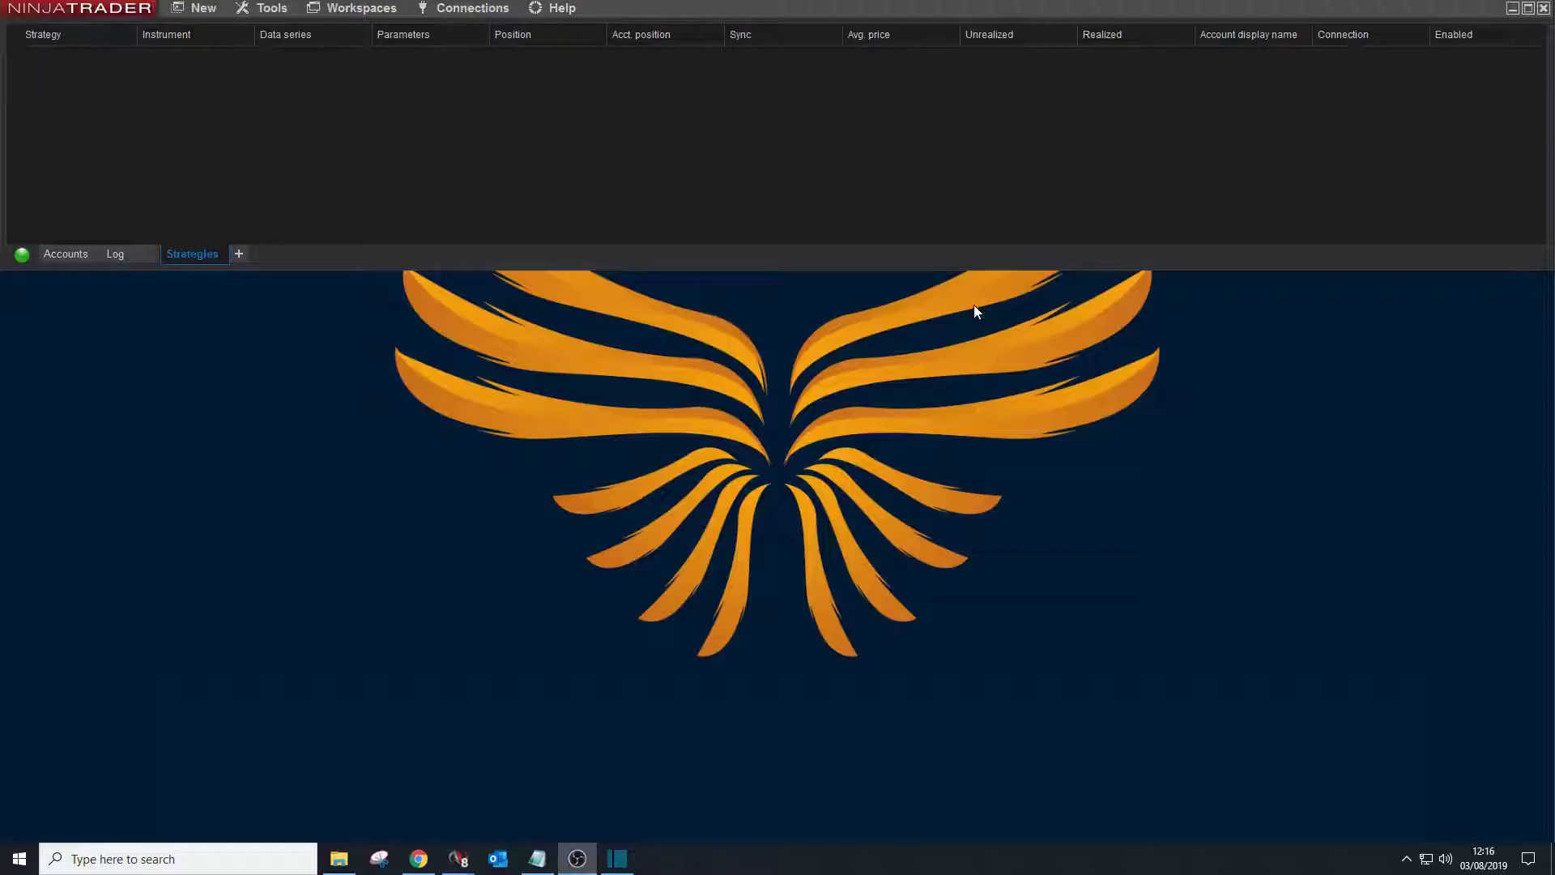
- Bring up the 3rd Party Licensing form from Help and move it slightly lower
click(560, 14)
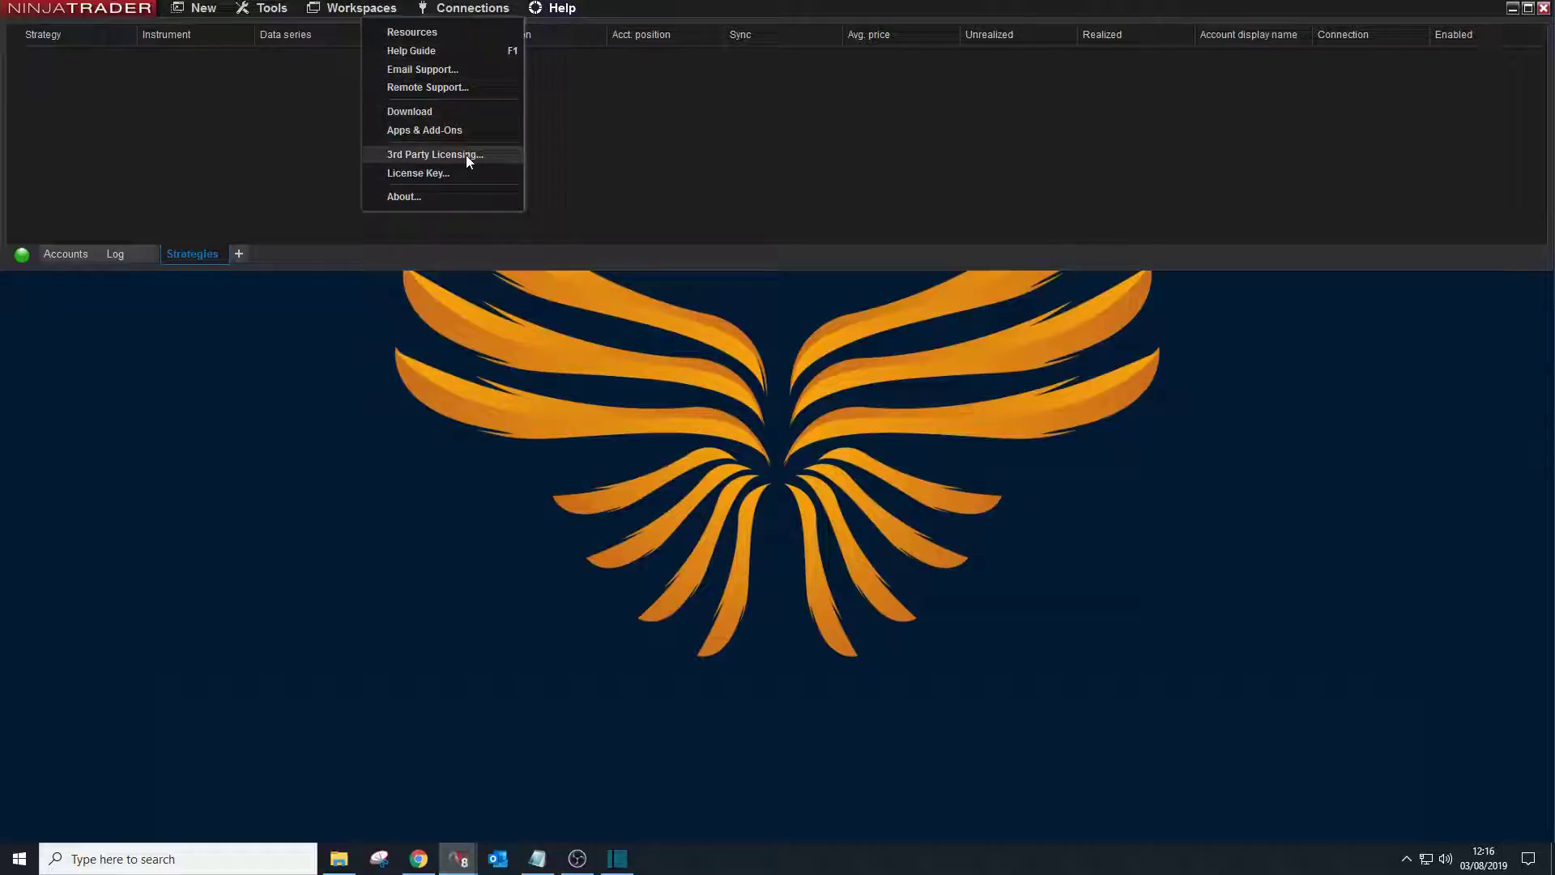
click(493, 158)
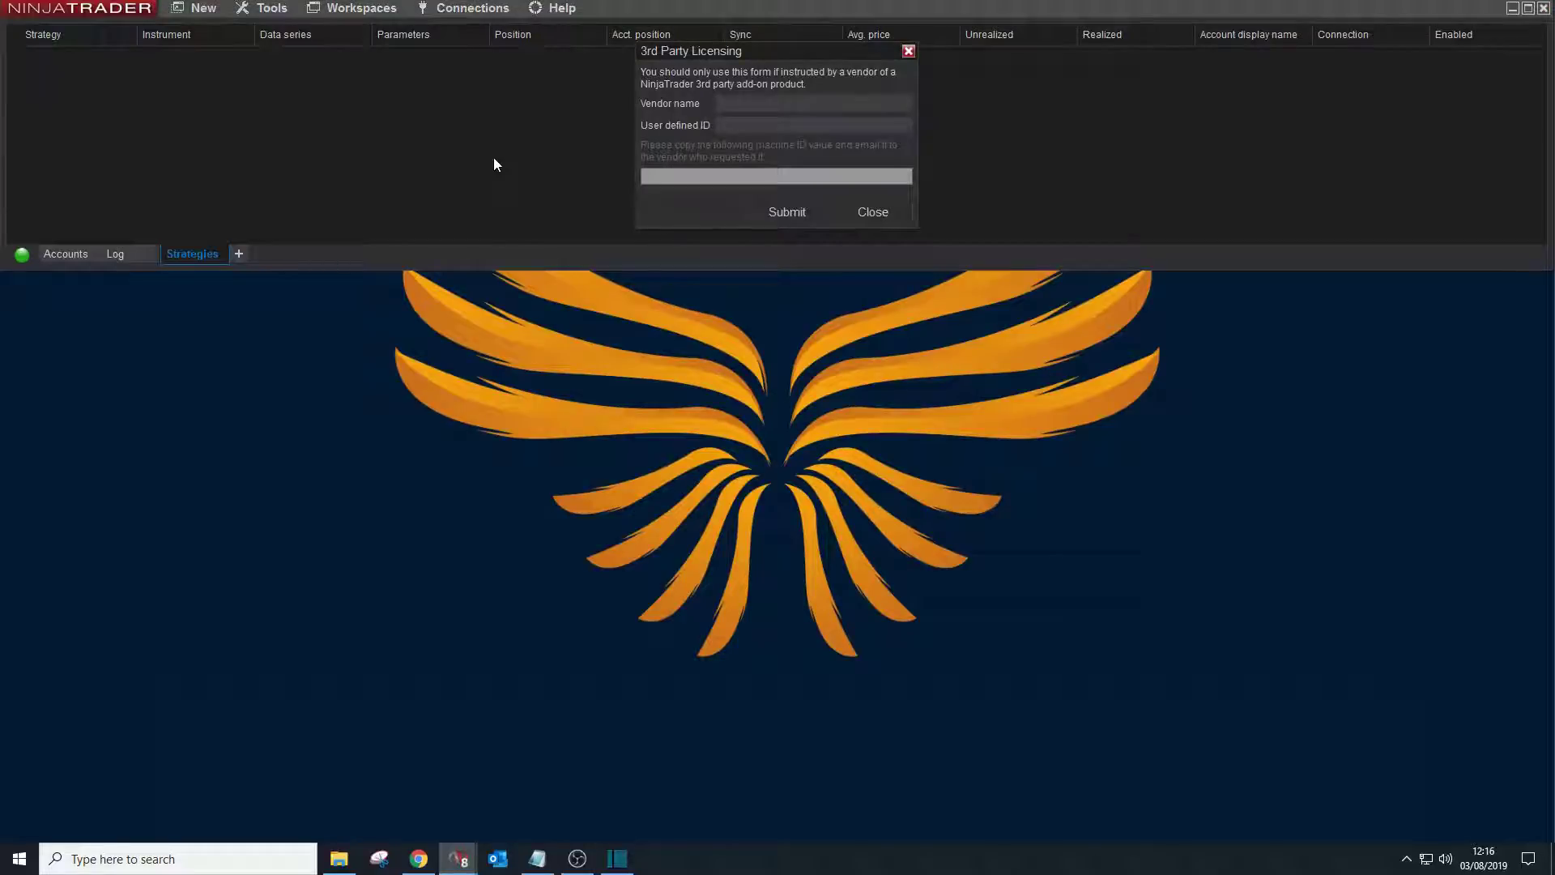
mouse_move(802, 48)
mouse_down()
mouse_move(770, 102)
mouse_move(746, 88)
mouse_up()
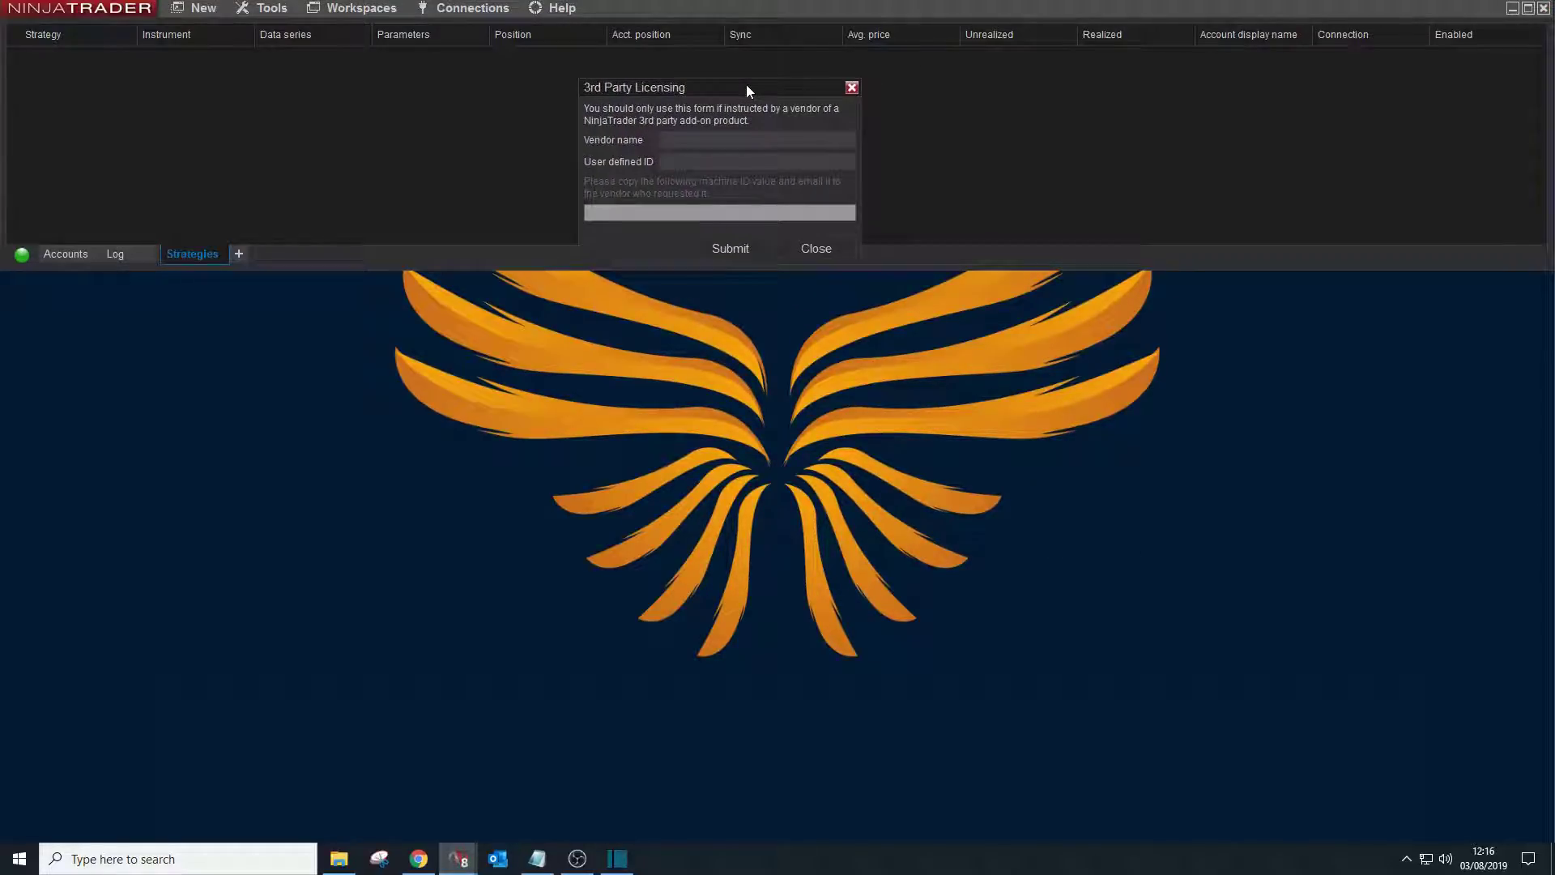
- Enter vendor name RizeCapital and the user-defined ID in the licensing form
click(681, 142)
text(R)
text(izeCa)
text(pital)
key(Tab)
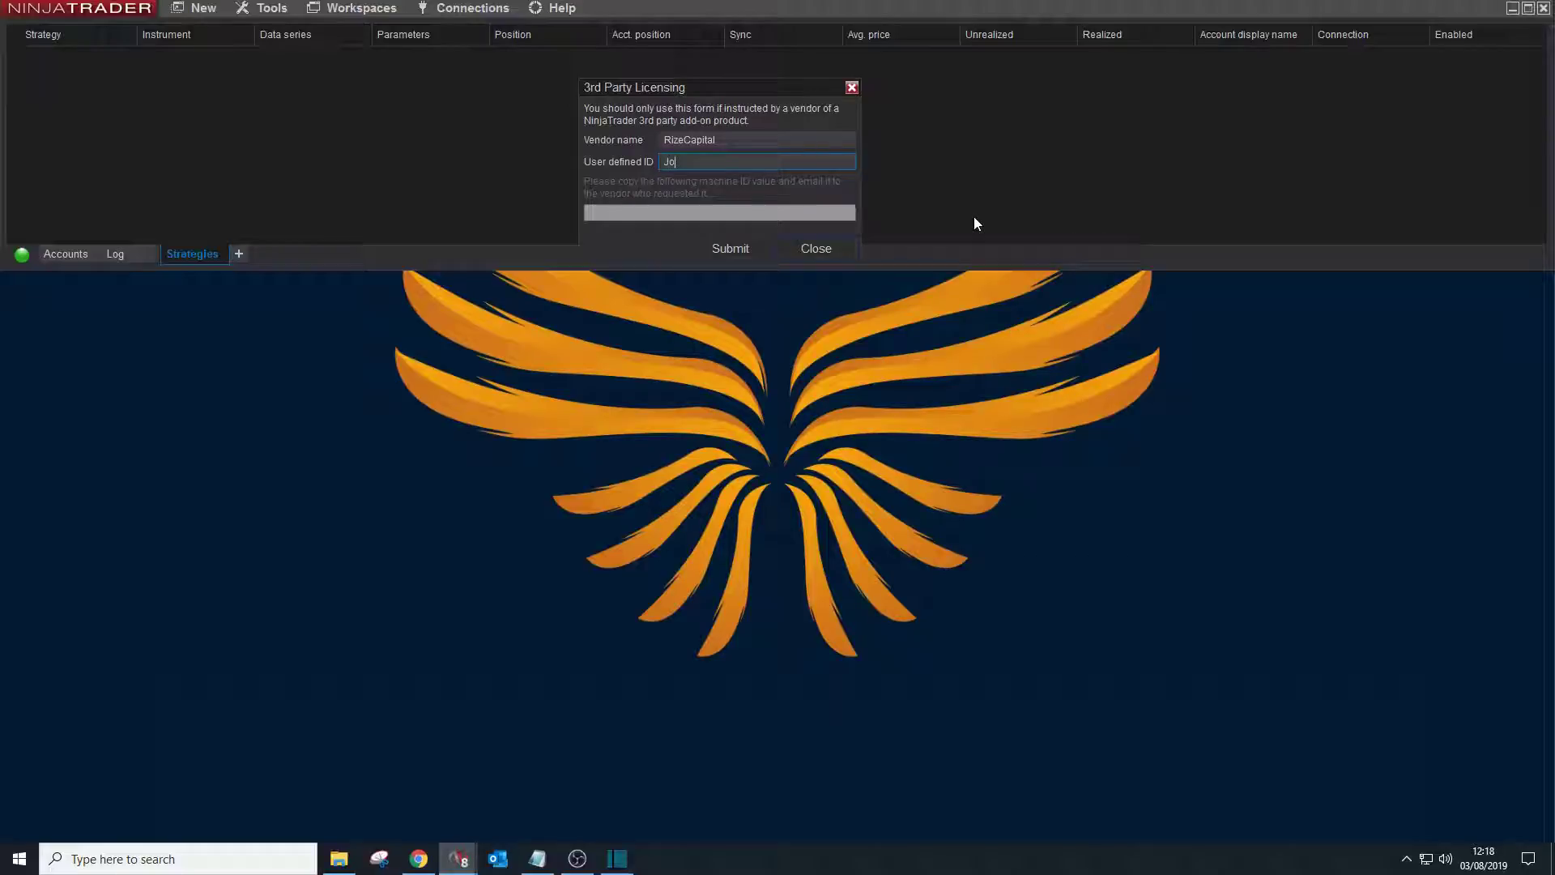
text(hn)
text(Taylo)
text(r)
- Submit to generate the machine ID, copy it, and close the licensing form
click(731, 248)
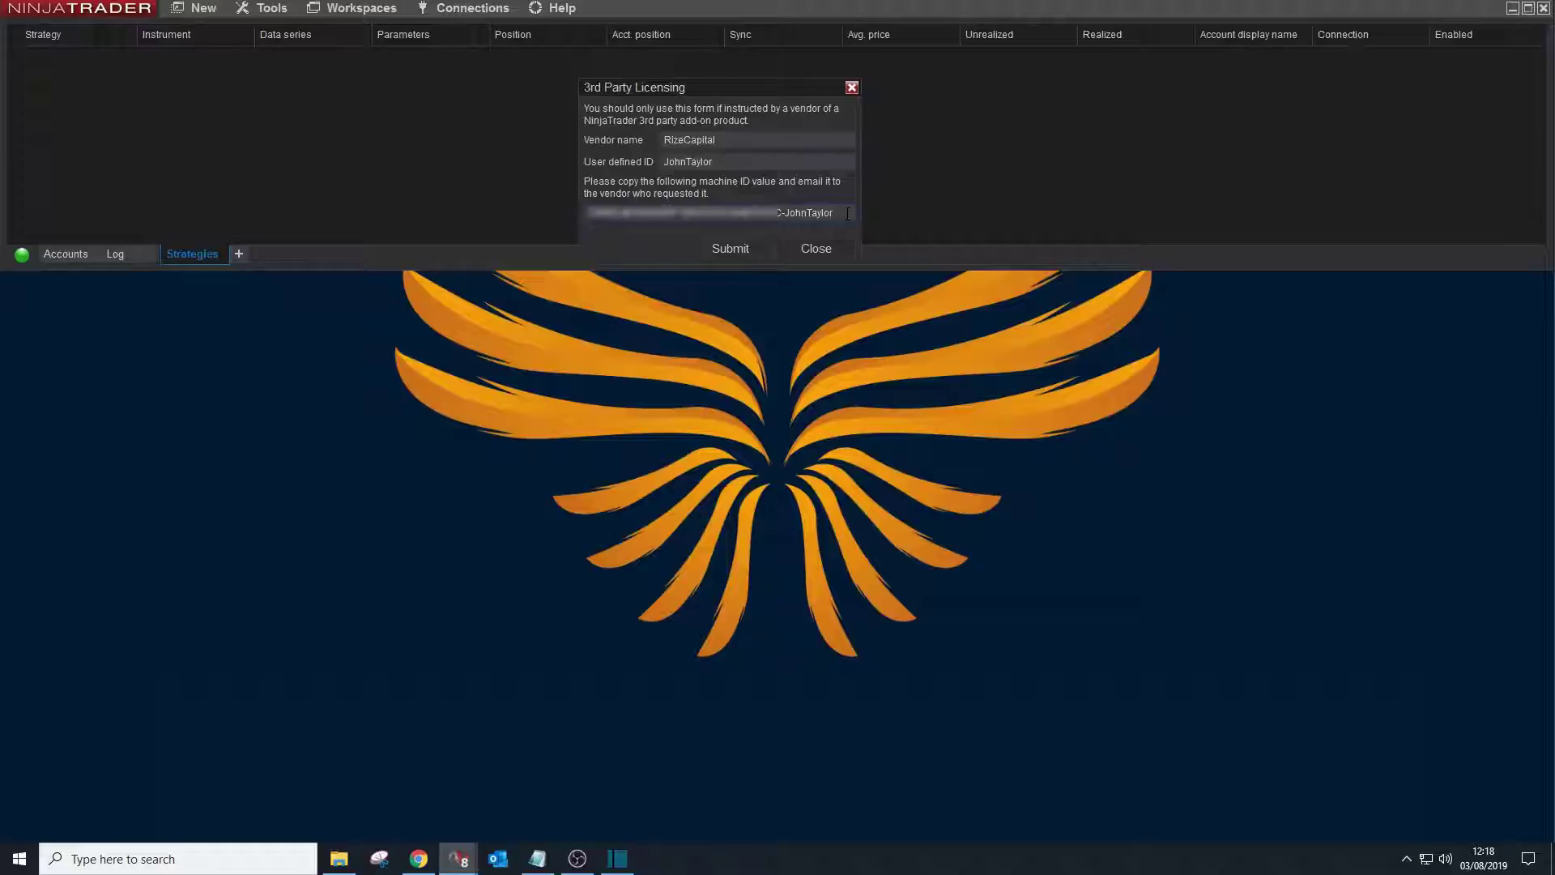
drag(847, 213, 577, 209)
click(816, 249)
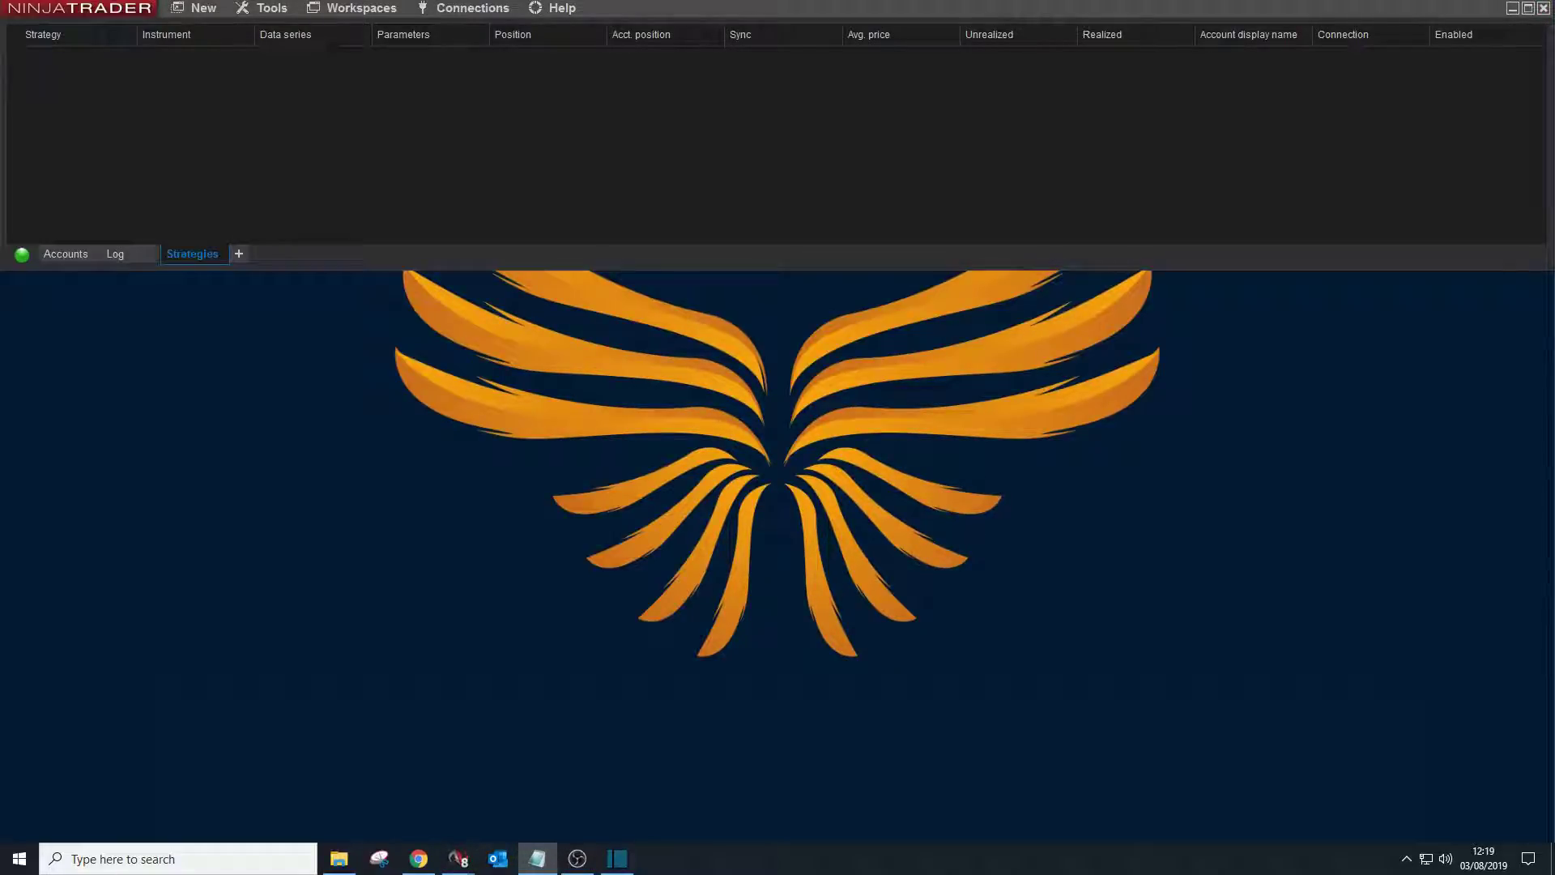
- Switch to the Notepad notes and begin the subject line 'sub: Licensing for'
key(alt+Tab)
drag(614, 159, 694, 178)
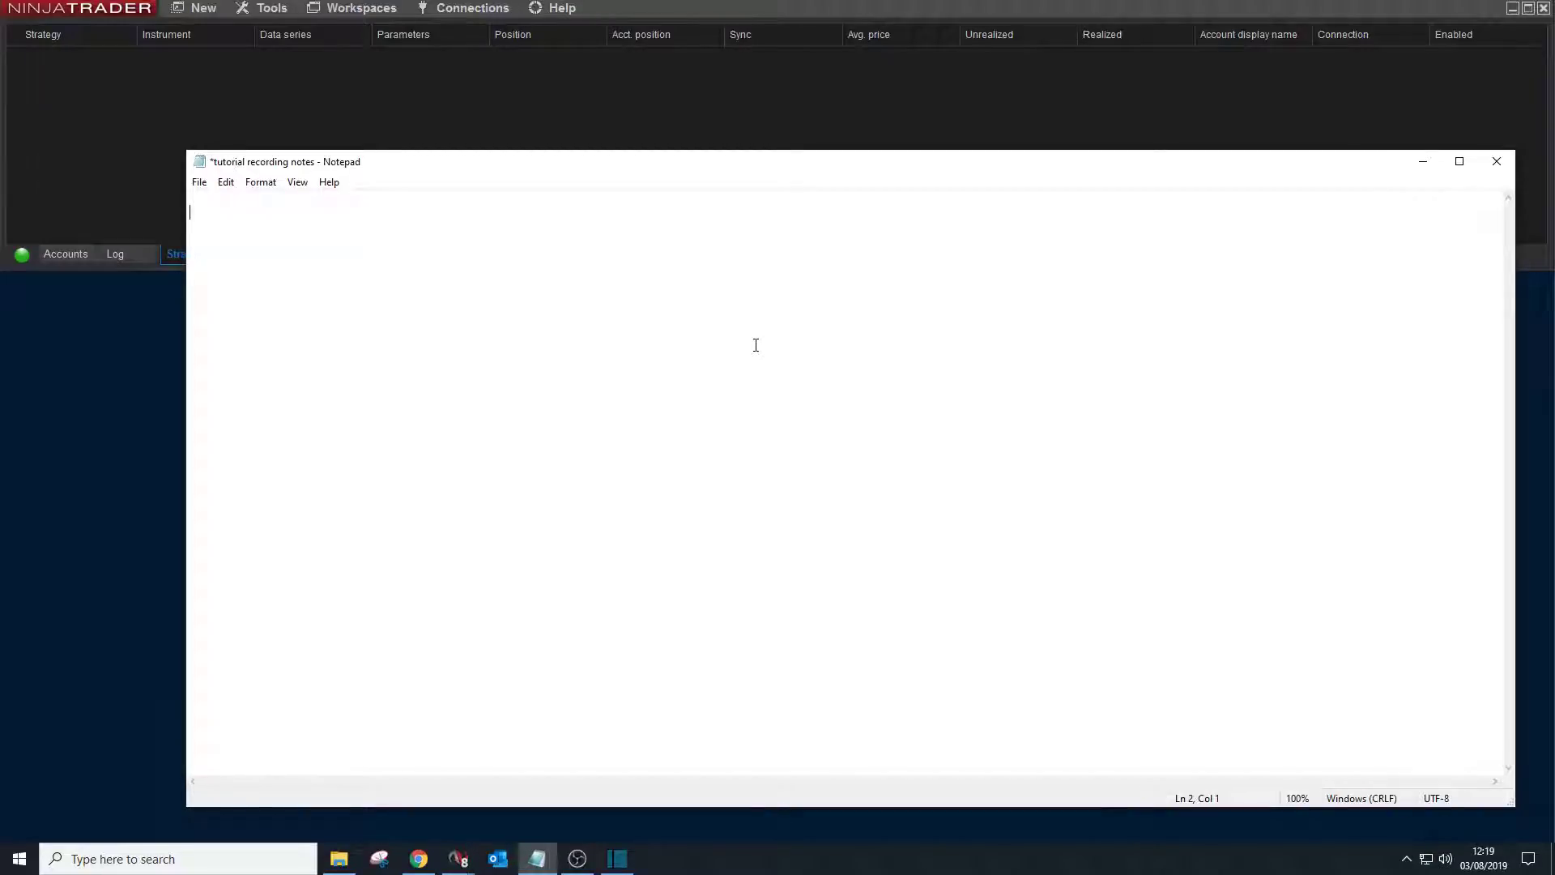
text(suppor)
text(t @ri)
text(zecap.com)
key(Return)
text(sub)
text(j)
key(BackSpace)
text(: L)
text(ices)
key(BackSpace)
text(nsing for)
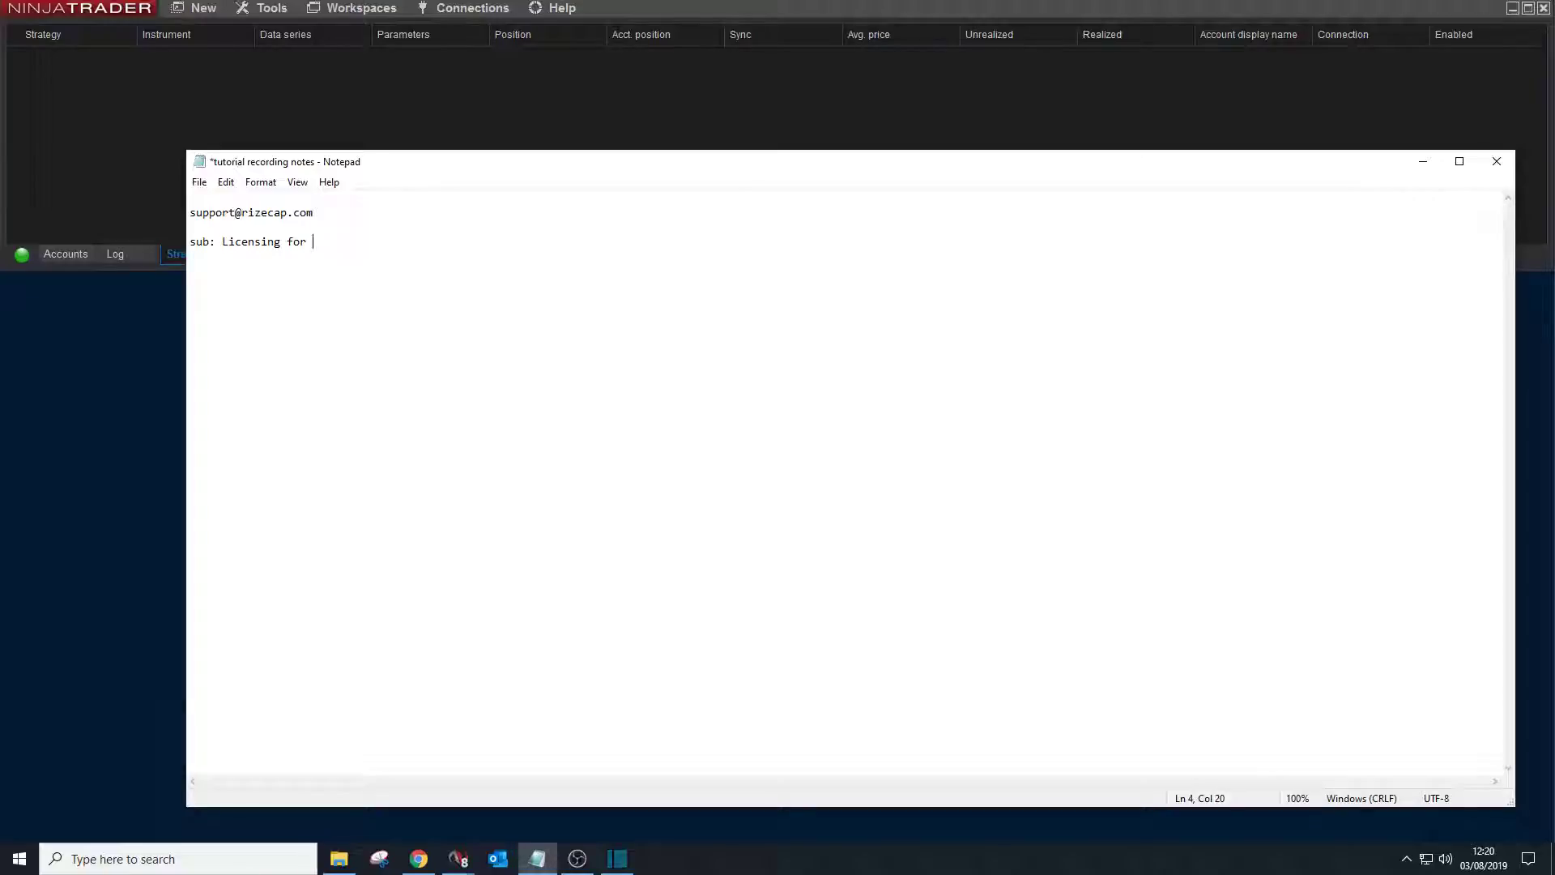
text("")
text(a)
text(bc indicat)
text(or)
- Finish the subject with "abc indicator" and the pasted machine ID credential
key(Right)
text(-)
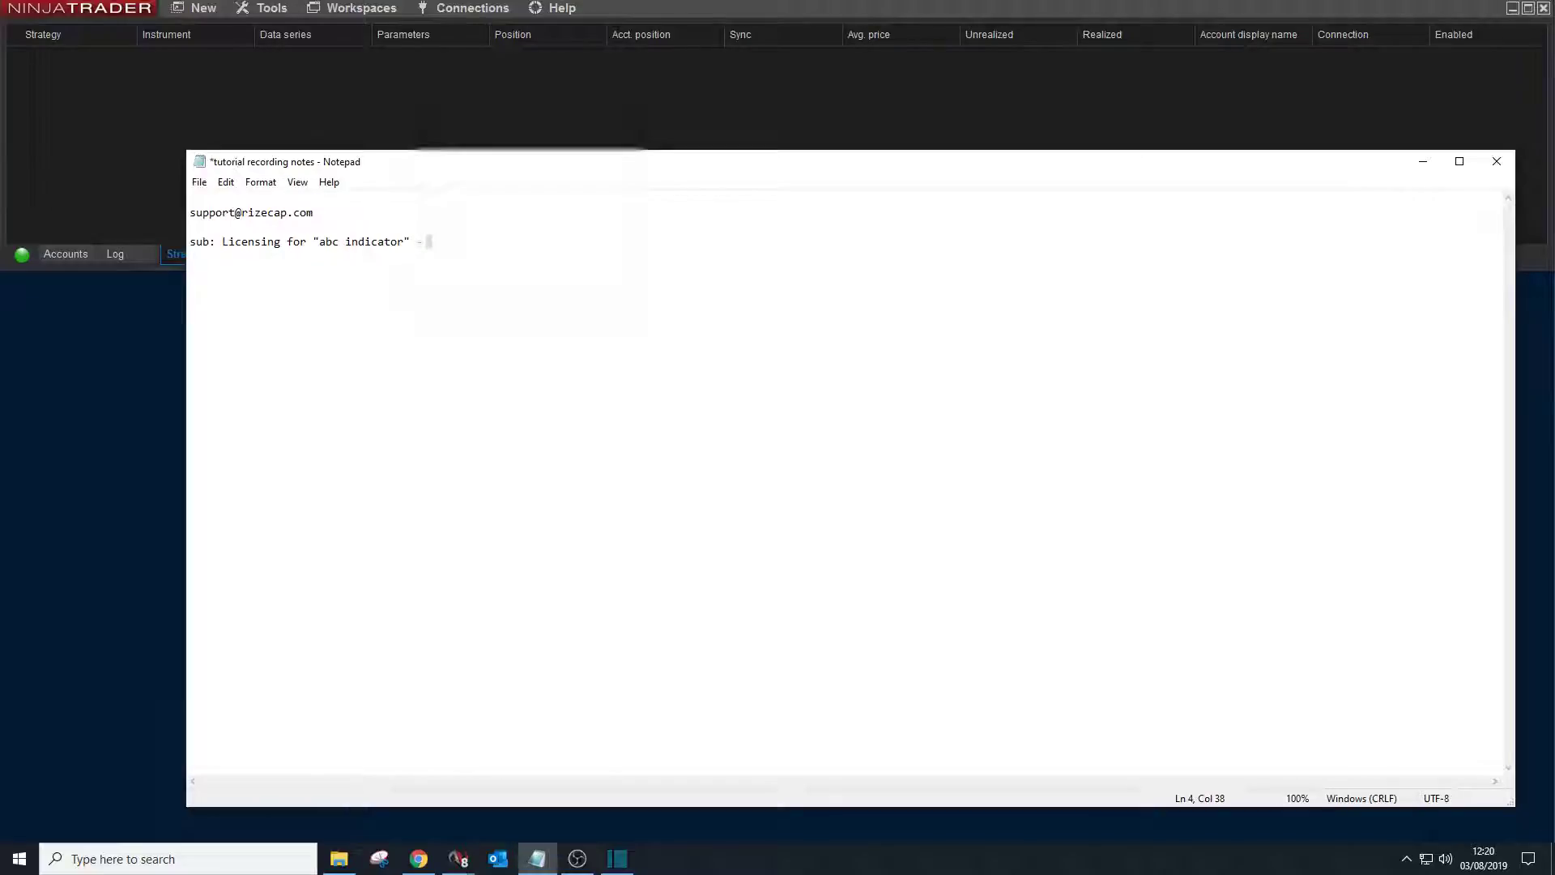
key(ctrl+v)
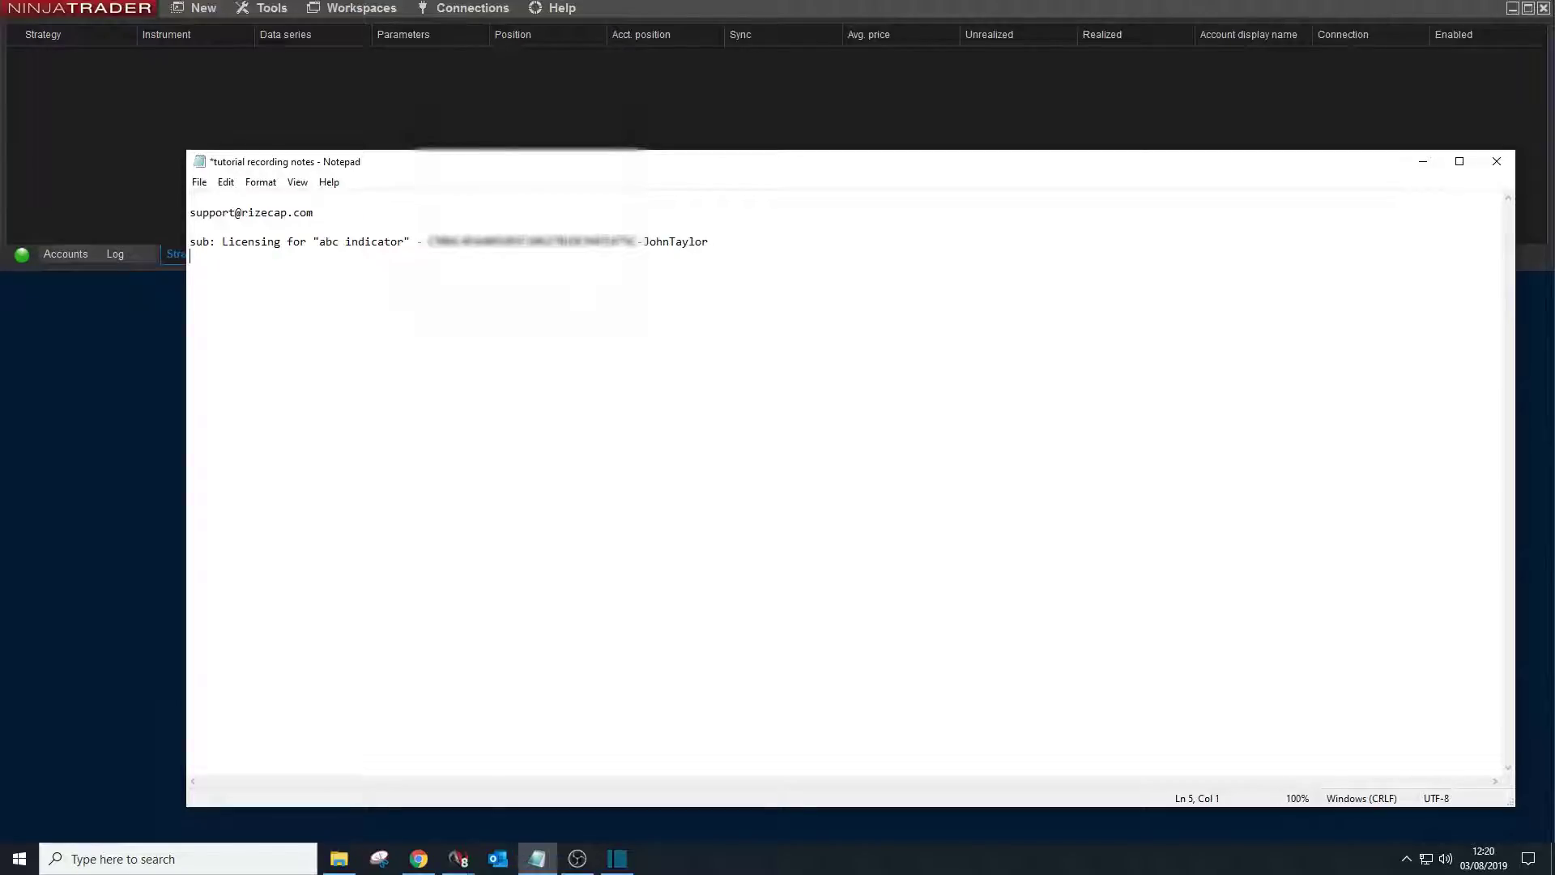
key(Return)
text(i,)
- Write 'Hi,', the request to activate the license for the pasted credential for "abc indicator", and 'regards,'
key(Return)
key(Return)
text(Can you please)
text( activate )
text(li)
text(cense)
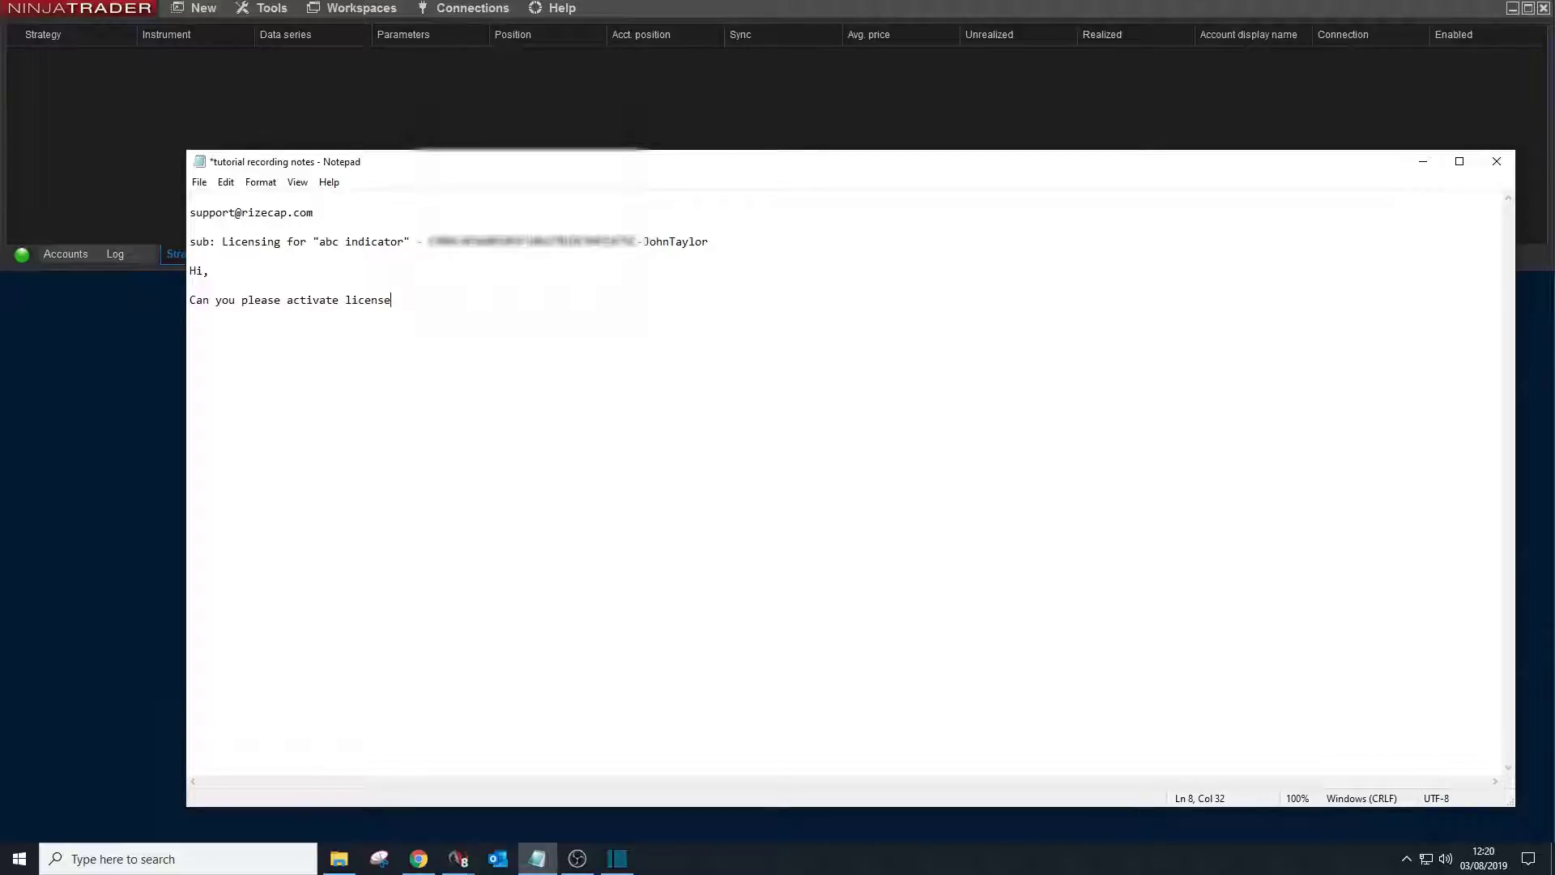
text( for)
key(ctrl+v)
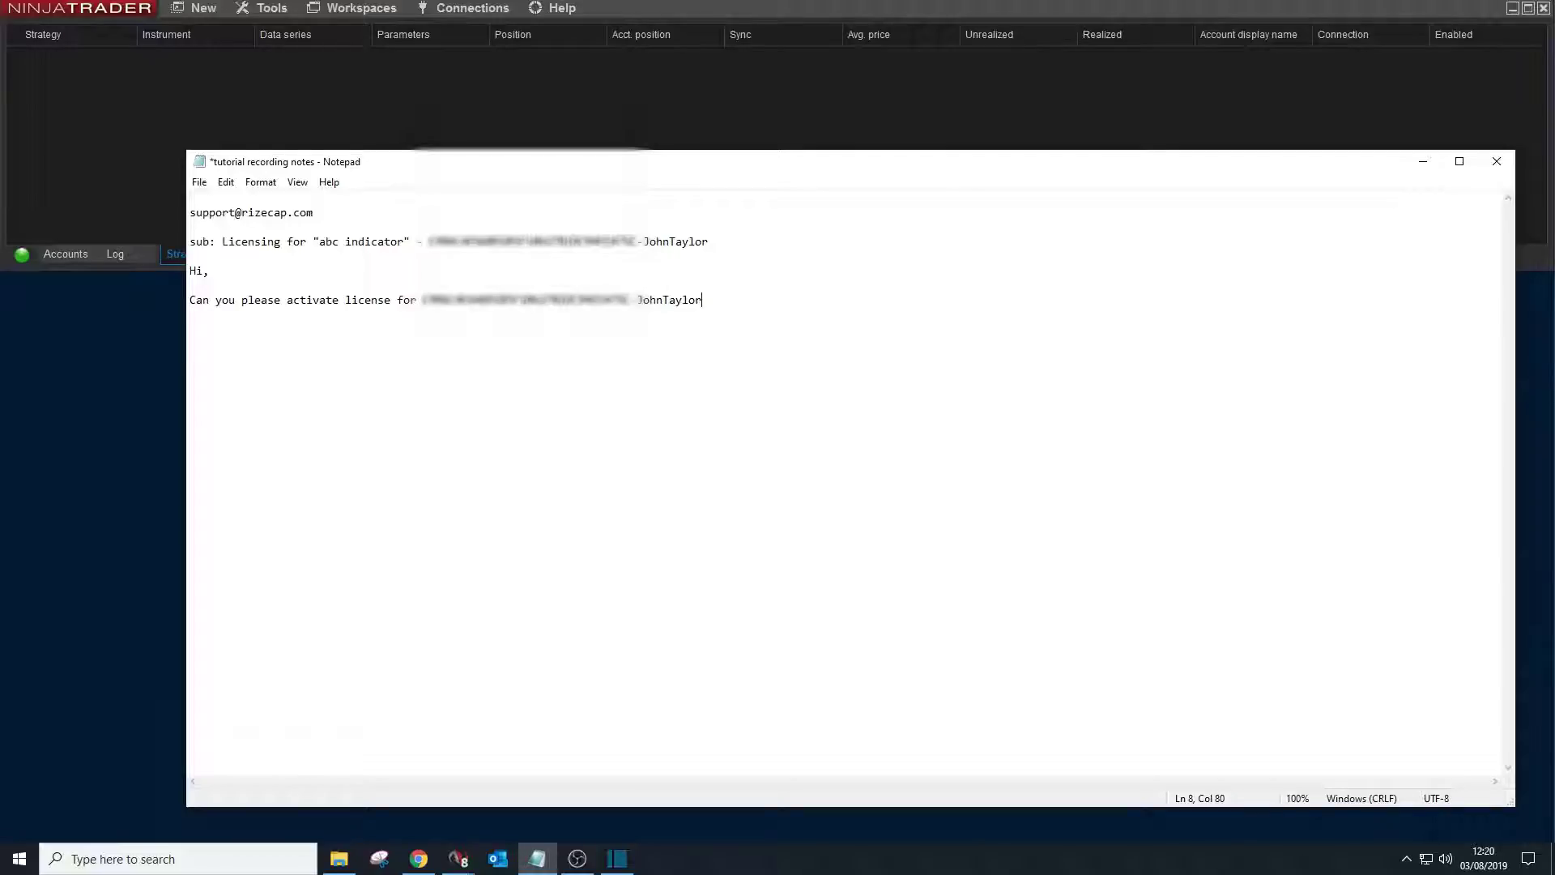
text(for )
text("")
text(abc )
text(indicator)
key(Right)
key(Return)
key(Return)
text(regards)
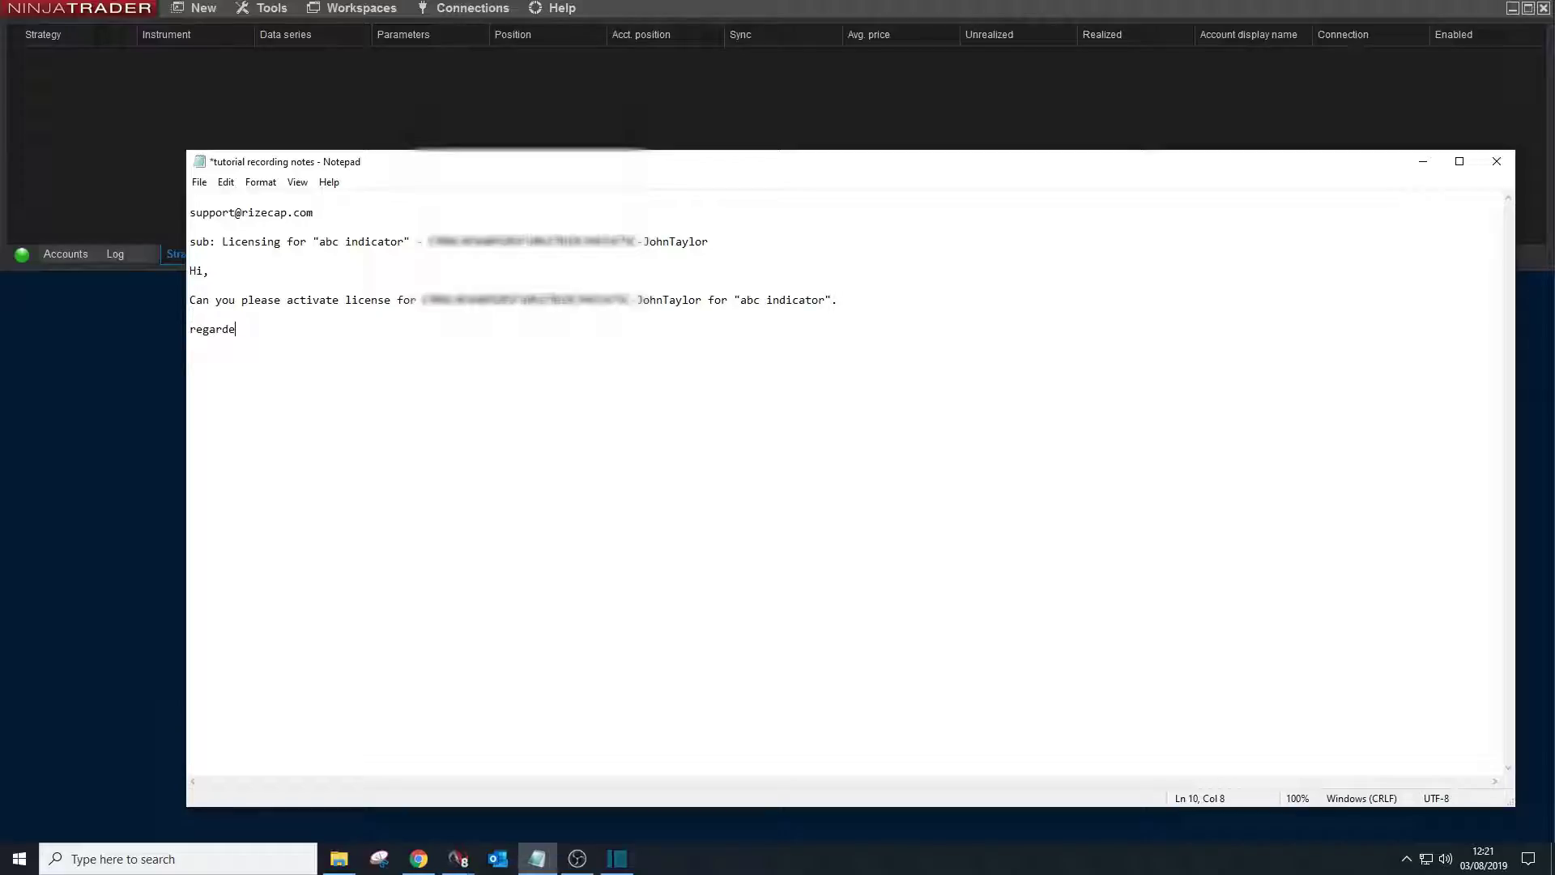
key(BackSpace)
text(s,)
drag(321, 242, 713, 242)
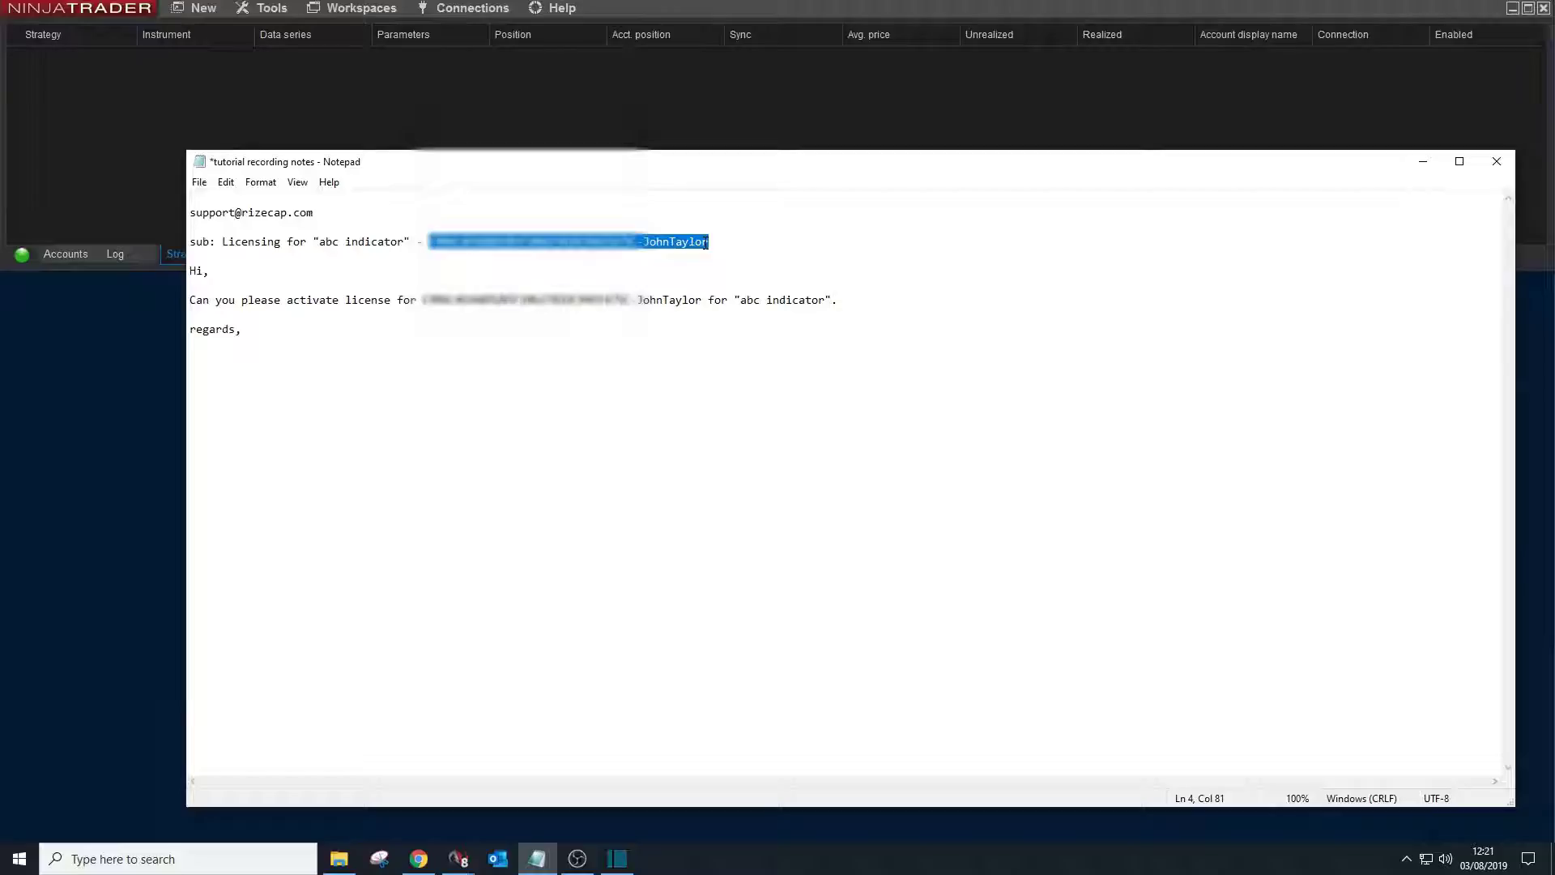
click(559, 8)
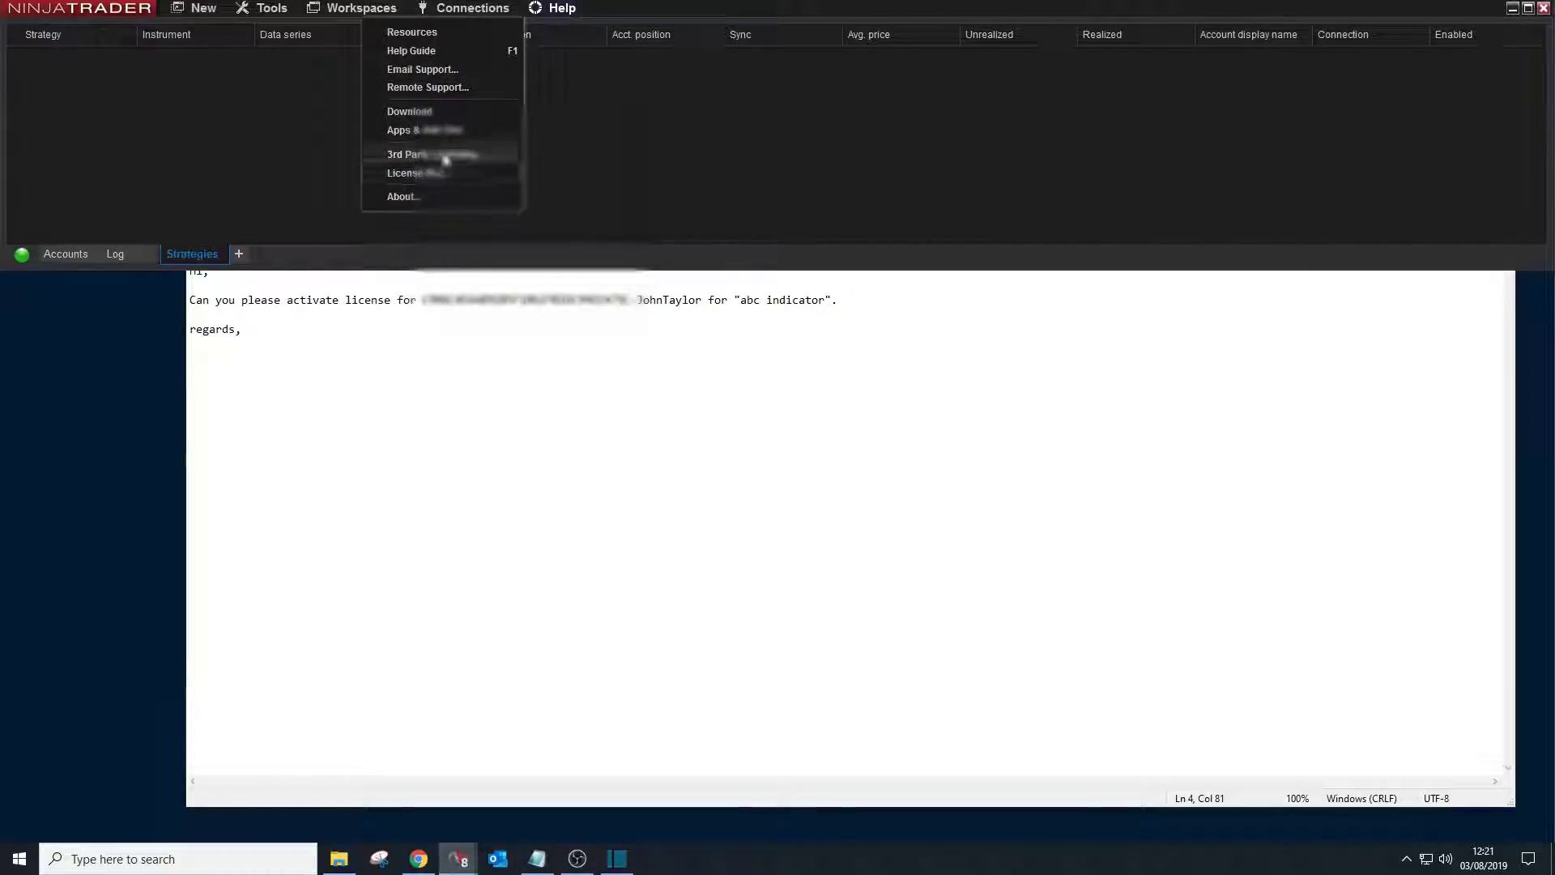
click(601, 426)
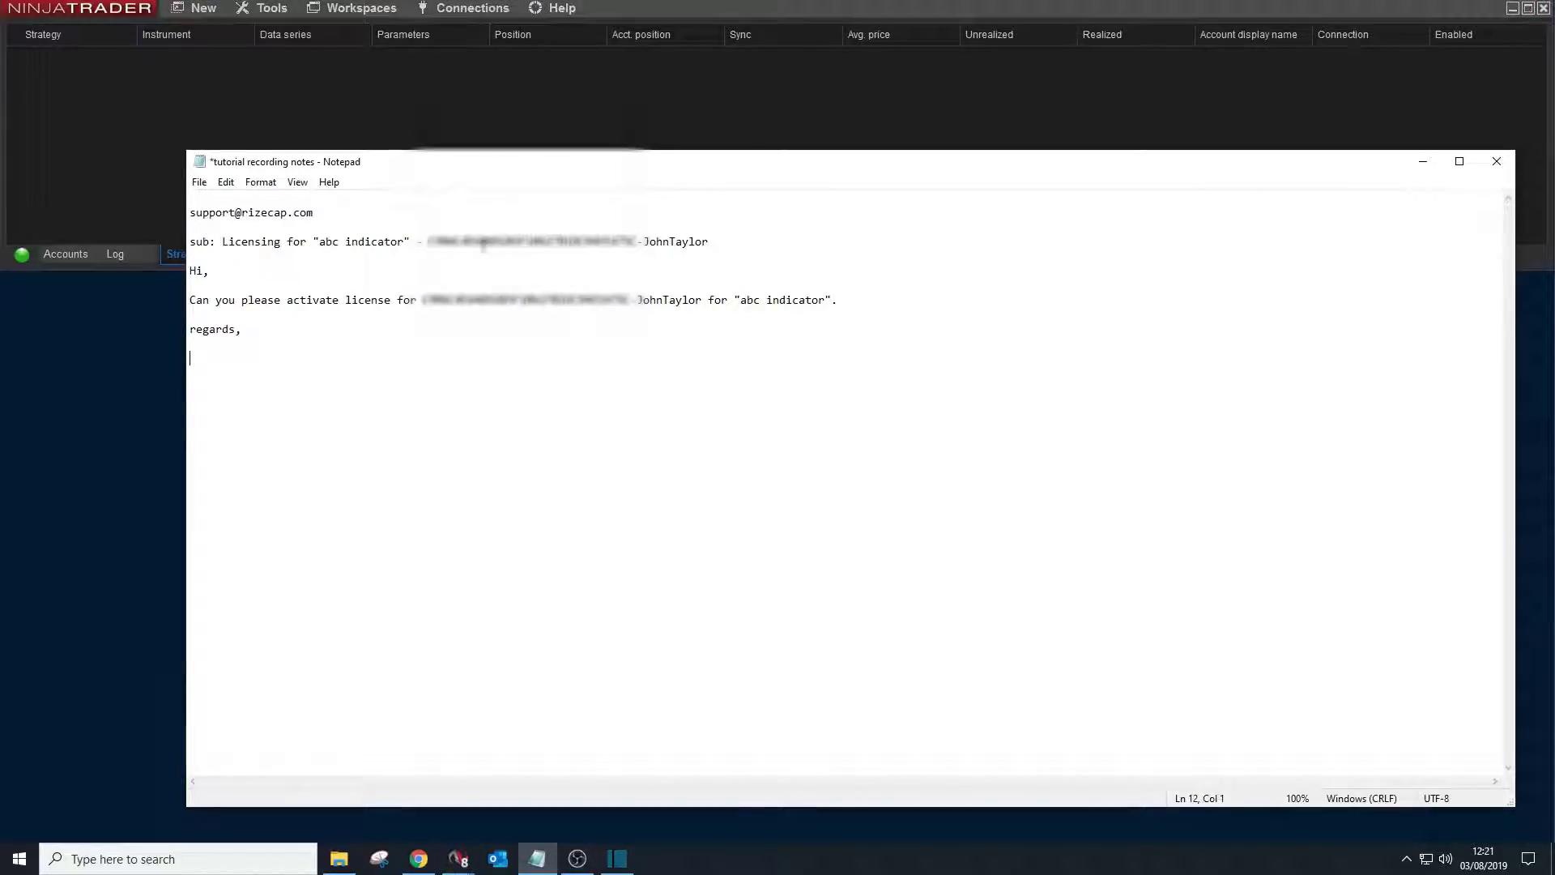